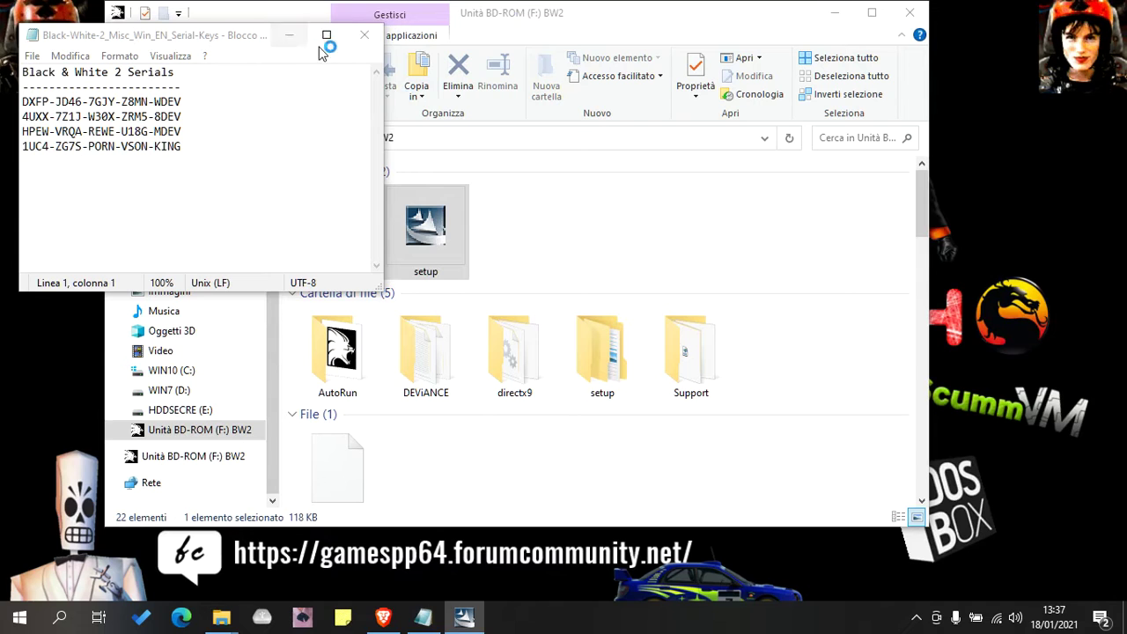
Close the serial keys text file and dismiss the Electronic Arts window in front of the GPC64POST folder
click(364, 35)
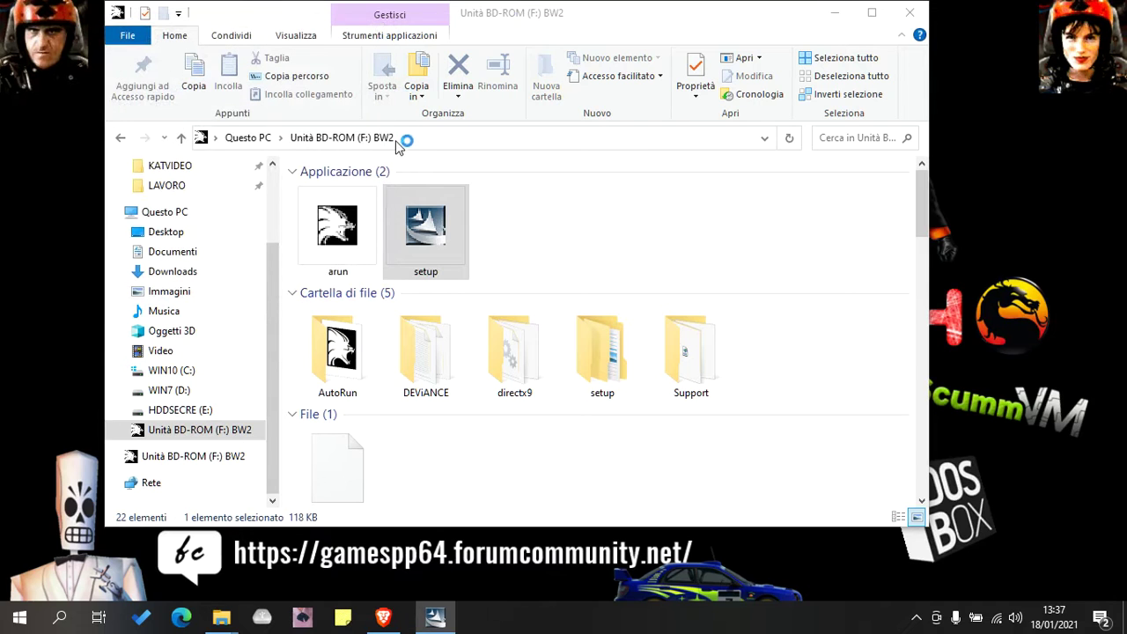
click(119, 140)
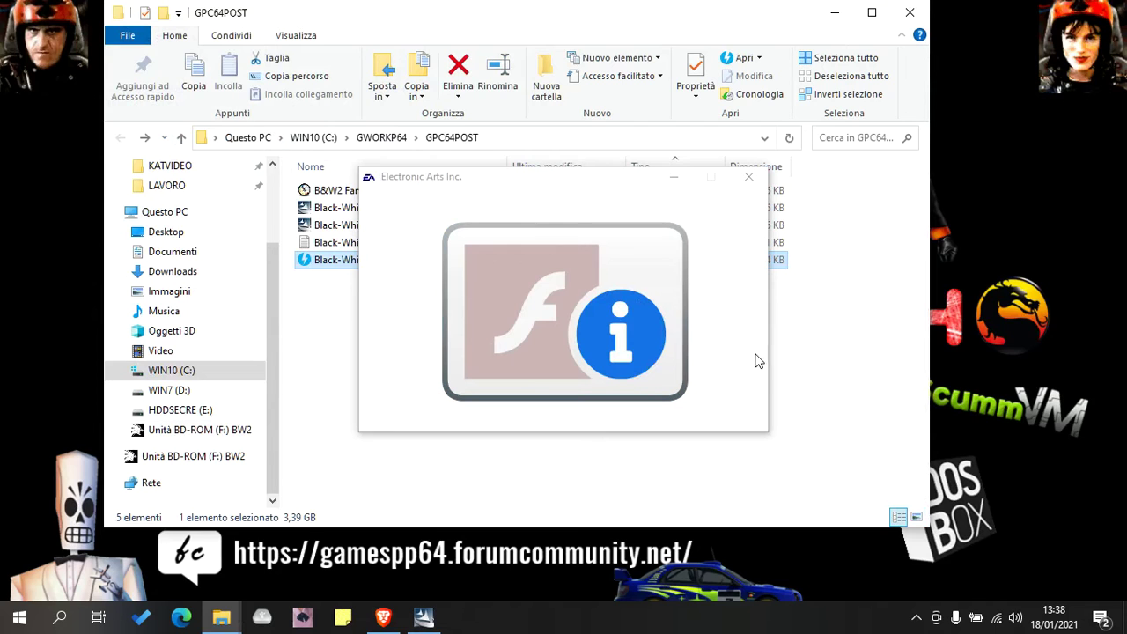
click(819, 357)
click(424, 616)
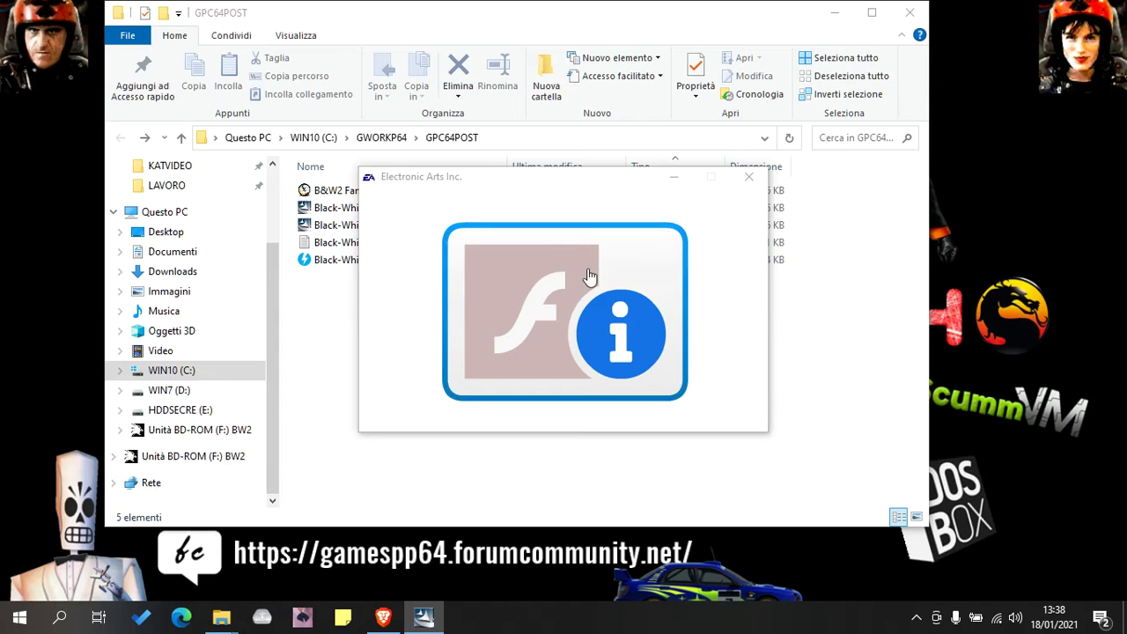
click(749, 180)
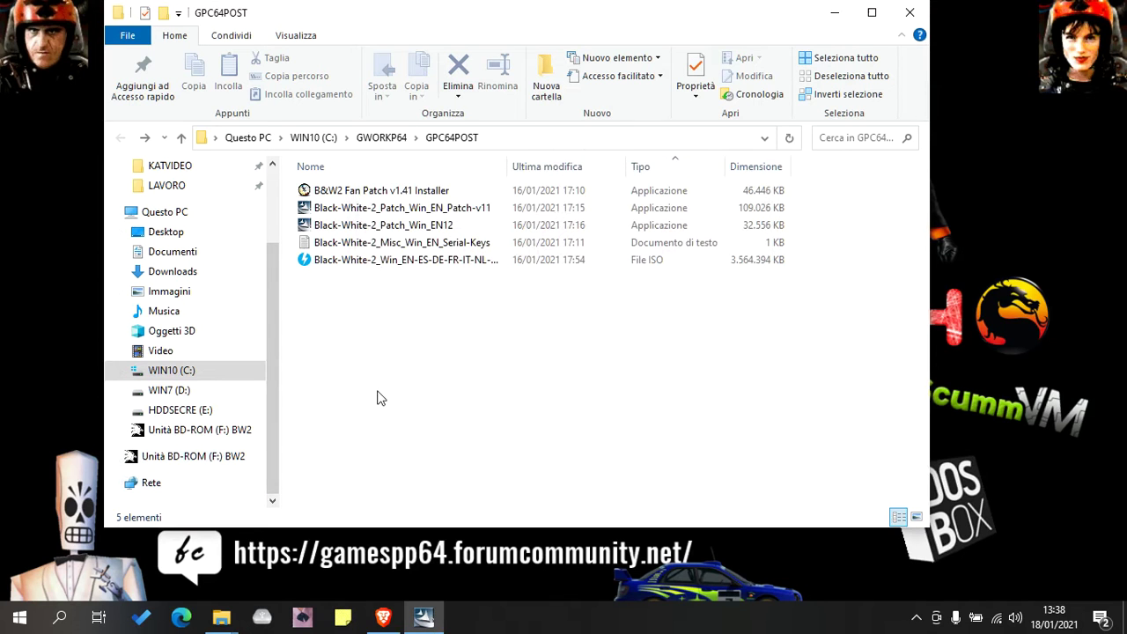
Finish the Black & White 2 installation wizard and run the Black-White-2_Patch_Win_EN_Patch-v11 installer despite the unknown publisher
double_click(476, 211)
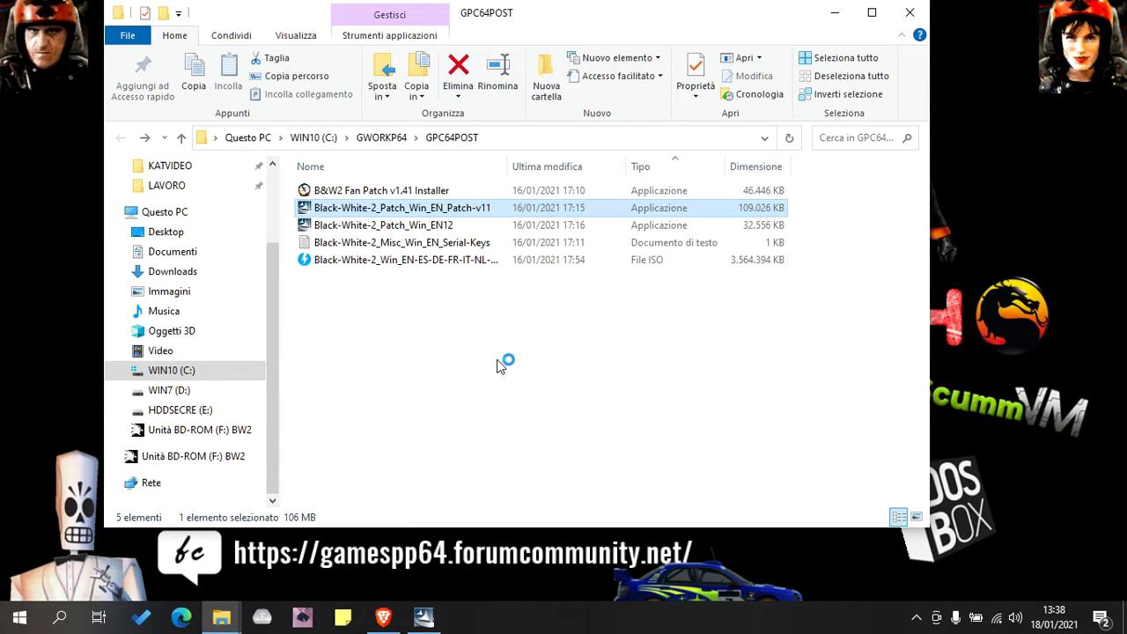
click(431, 619)
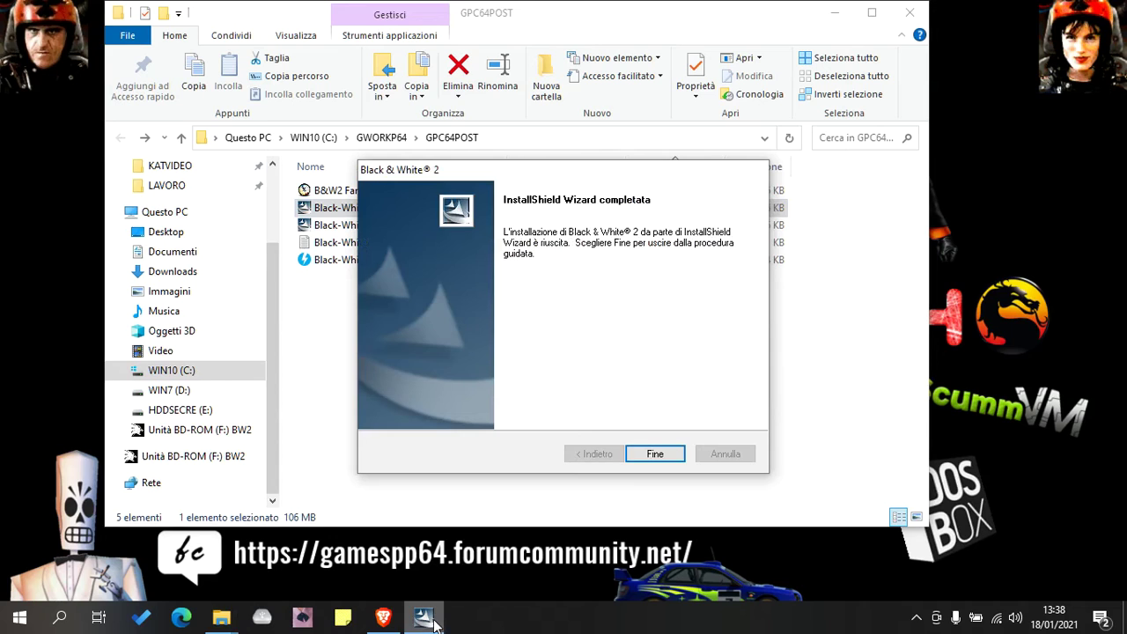
click(656, 454)
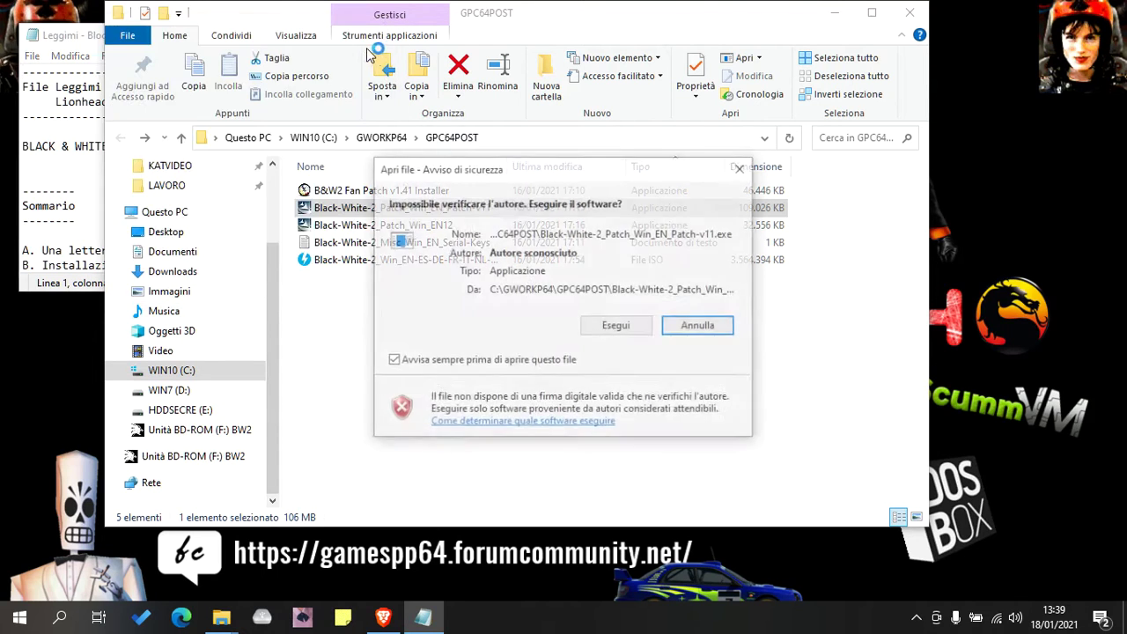
click(617, 326)
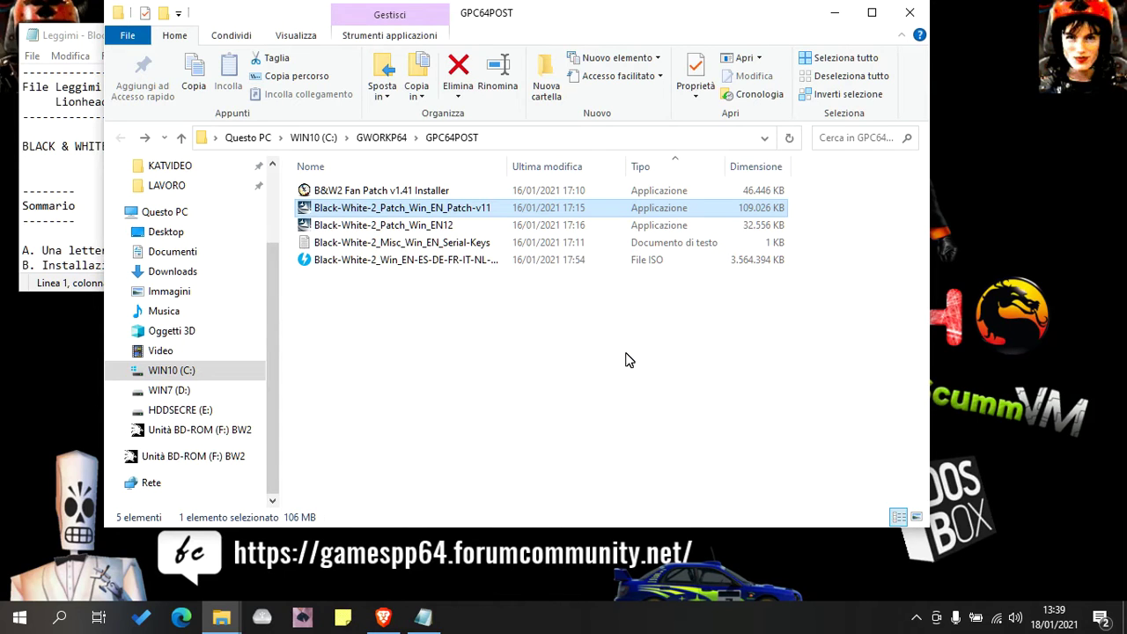
Close the Leggimi readme file and reposition the GPC64POST folder window on the desktop
click(383, 618)
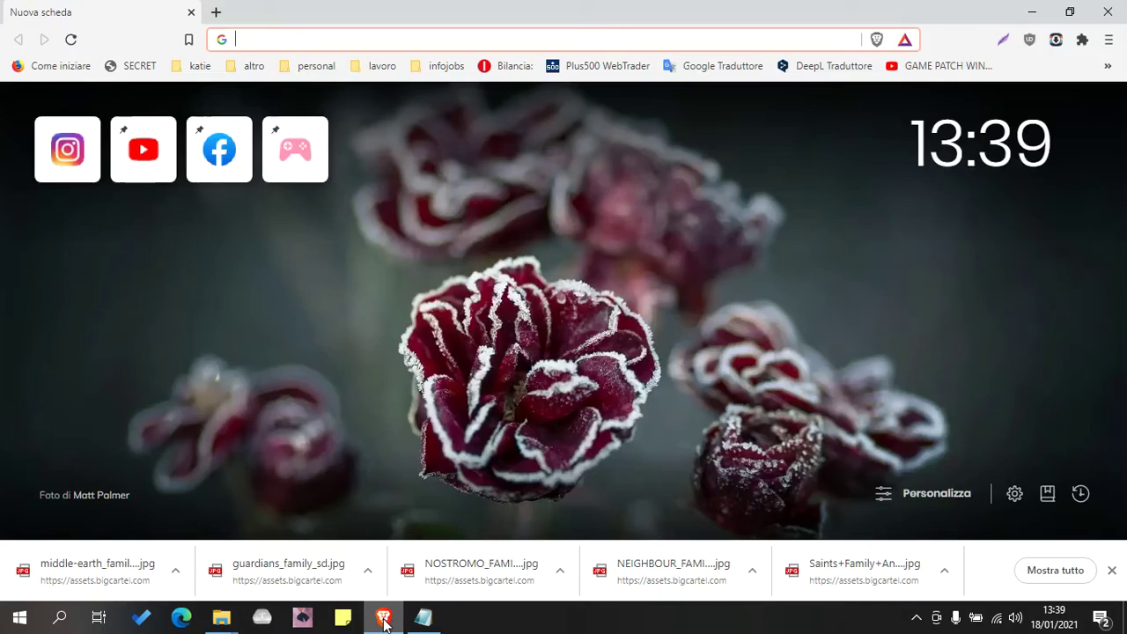
click(383, 618)
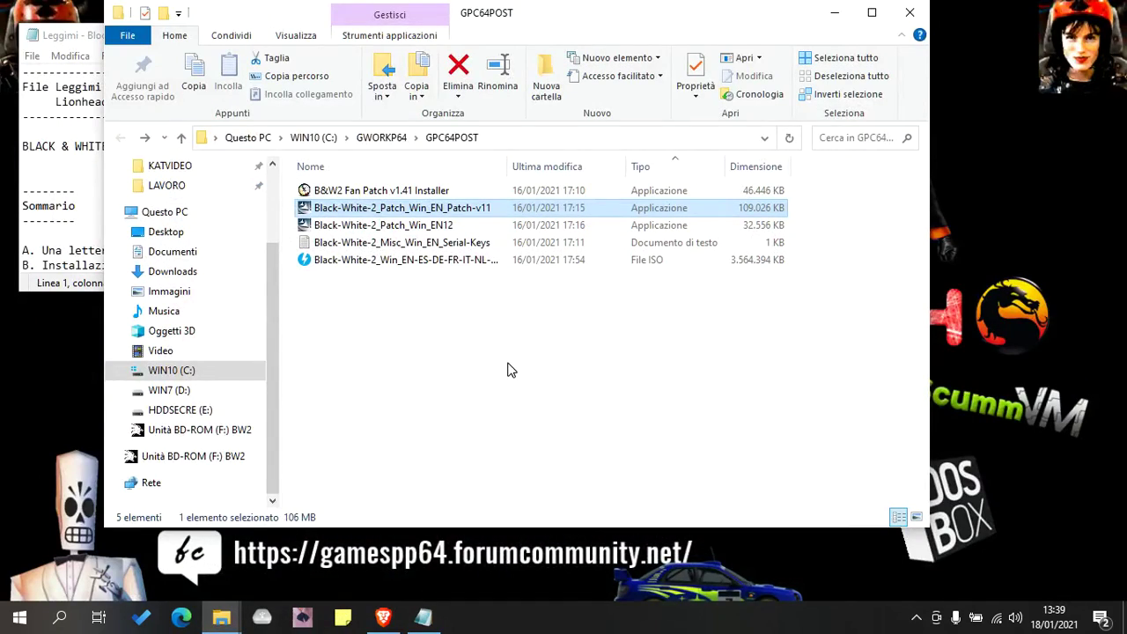
drag(569, 21, 678, 64)
click(171, 39)
click(431, 53)
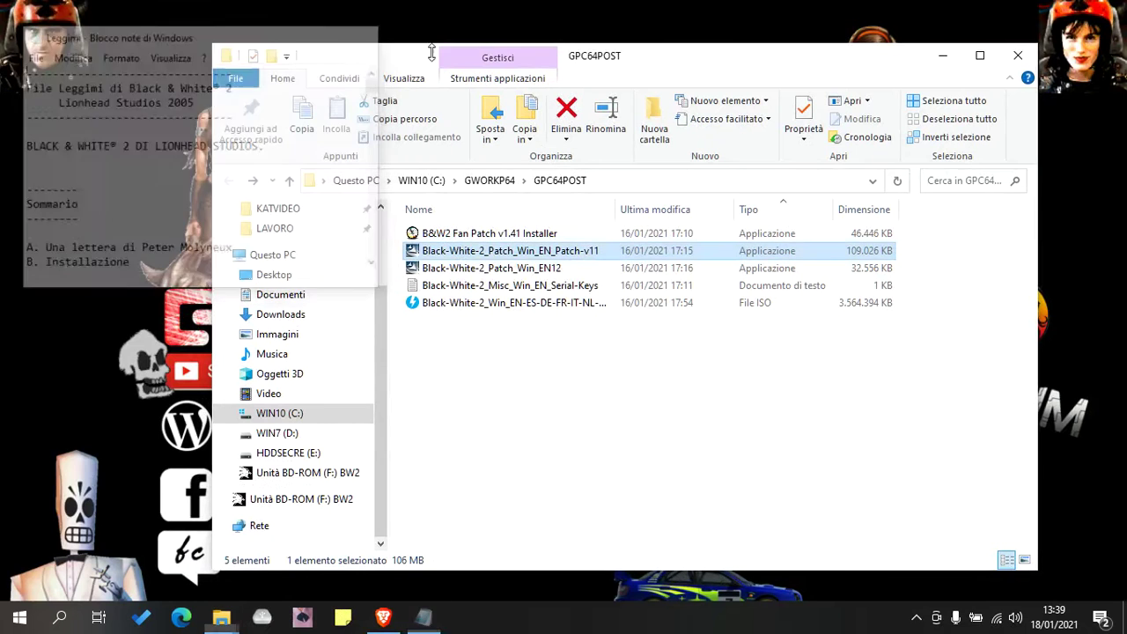
drag(696, 63, 610, 43)
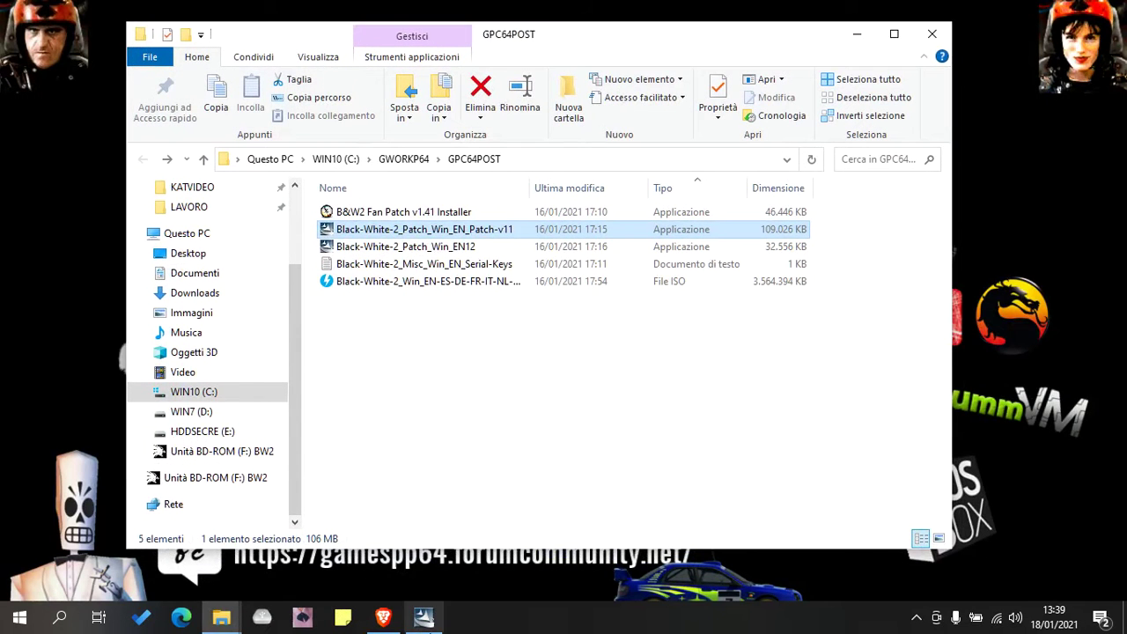
Install Black & White 2 patch 1.1, accepting the notice about incompatible saved games, and finish its wizard
click(423, 616)
click(575, 353)
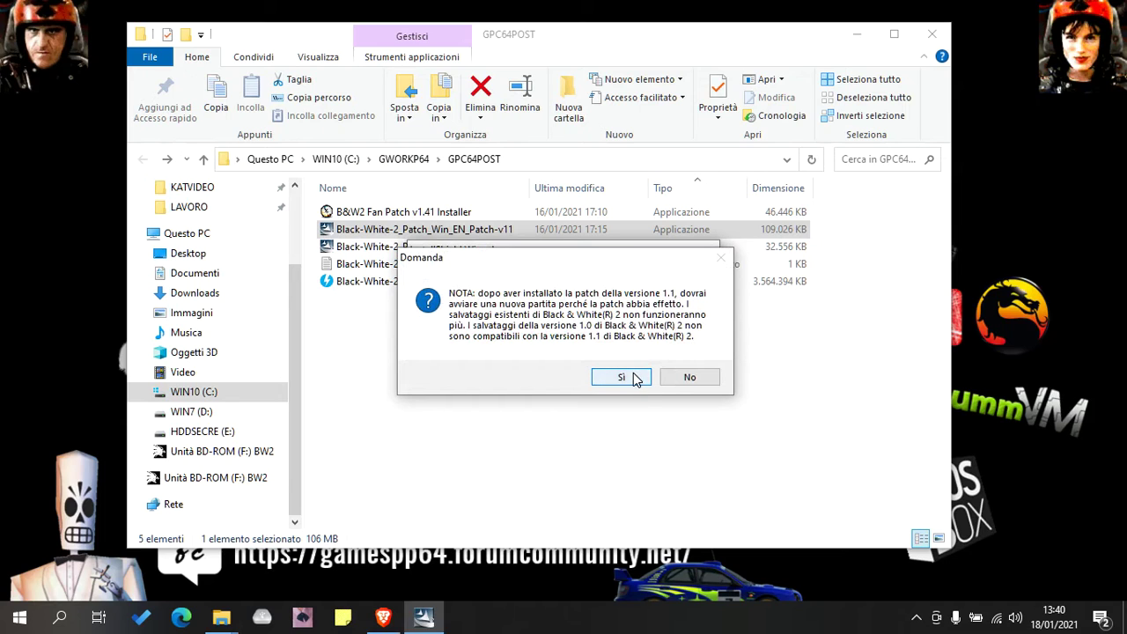
click(636, 379)
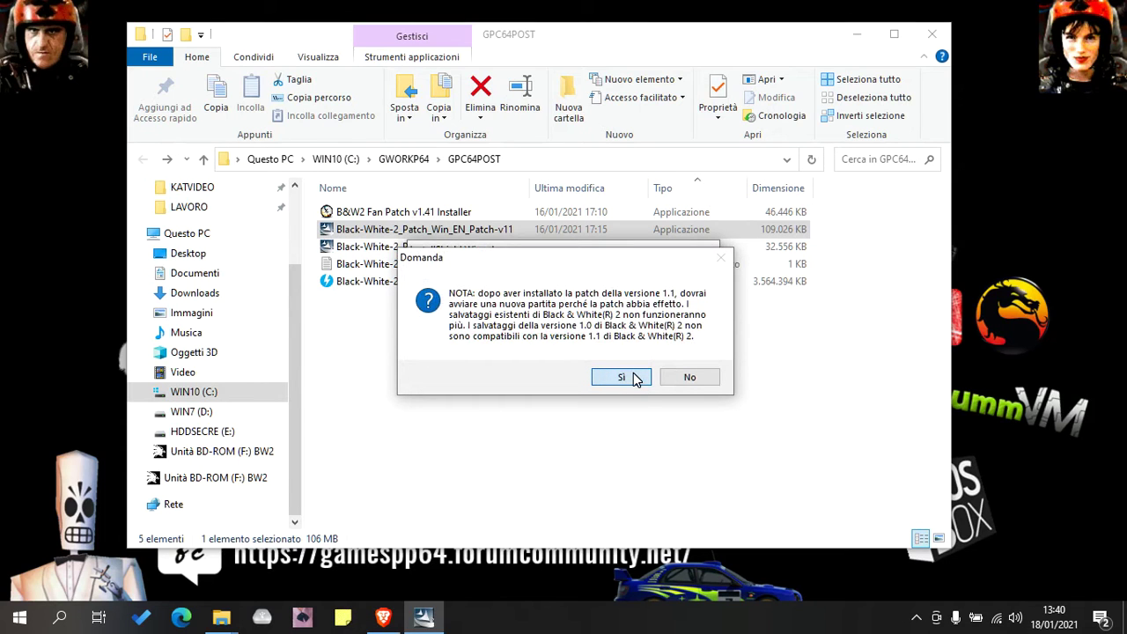
click(633, 376)
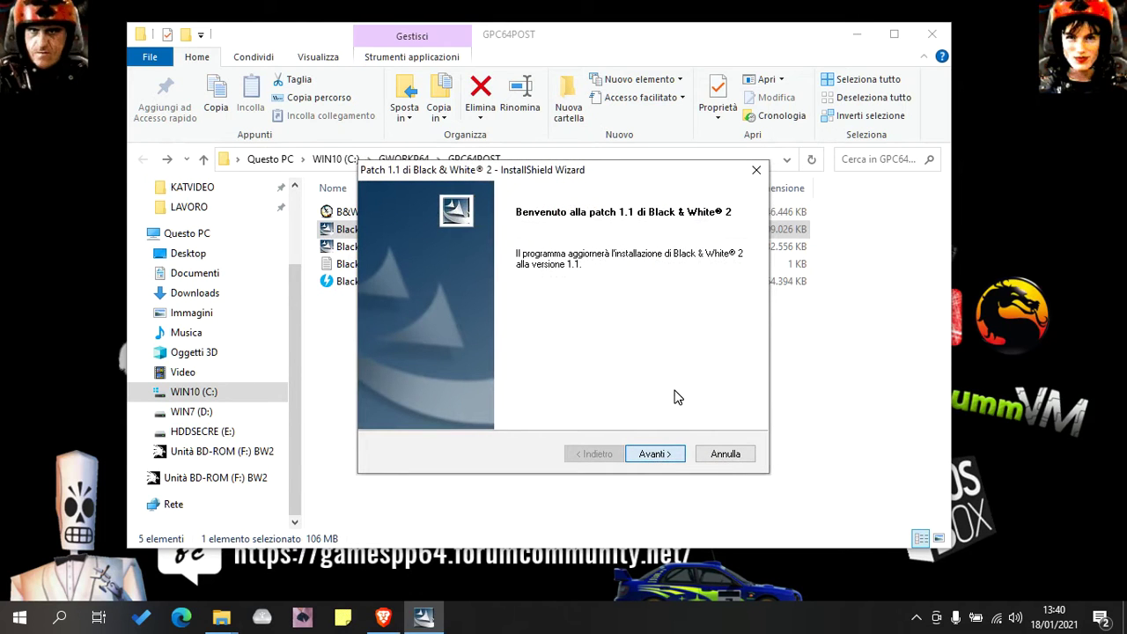
key(Return)
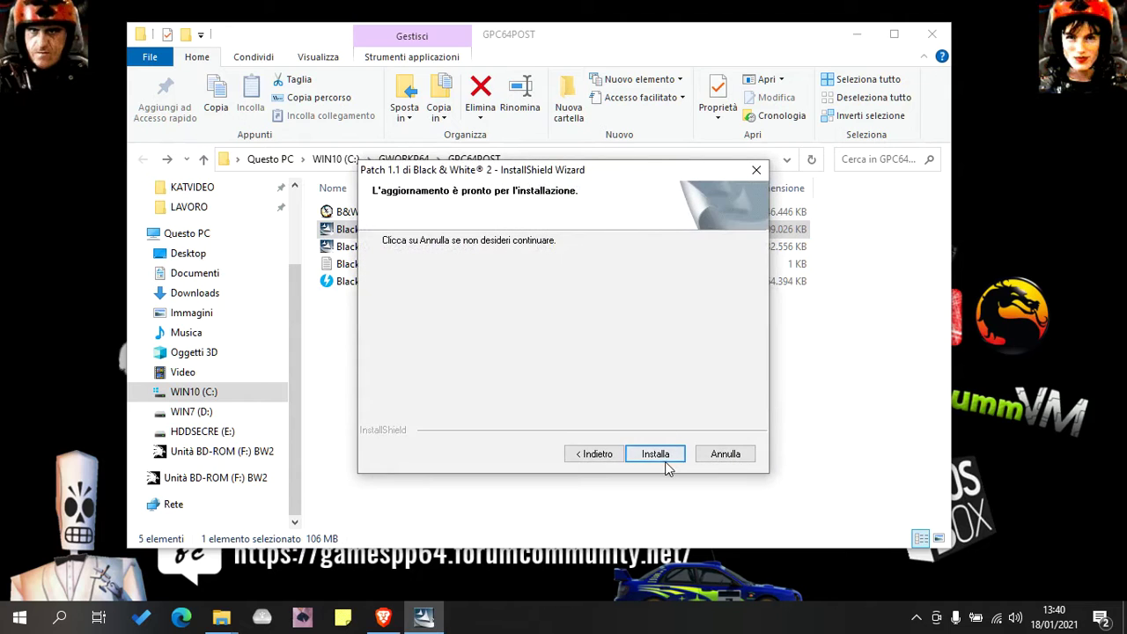
click(661, 456)
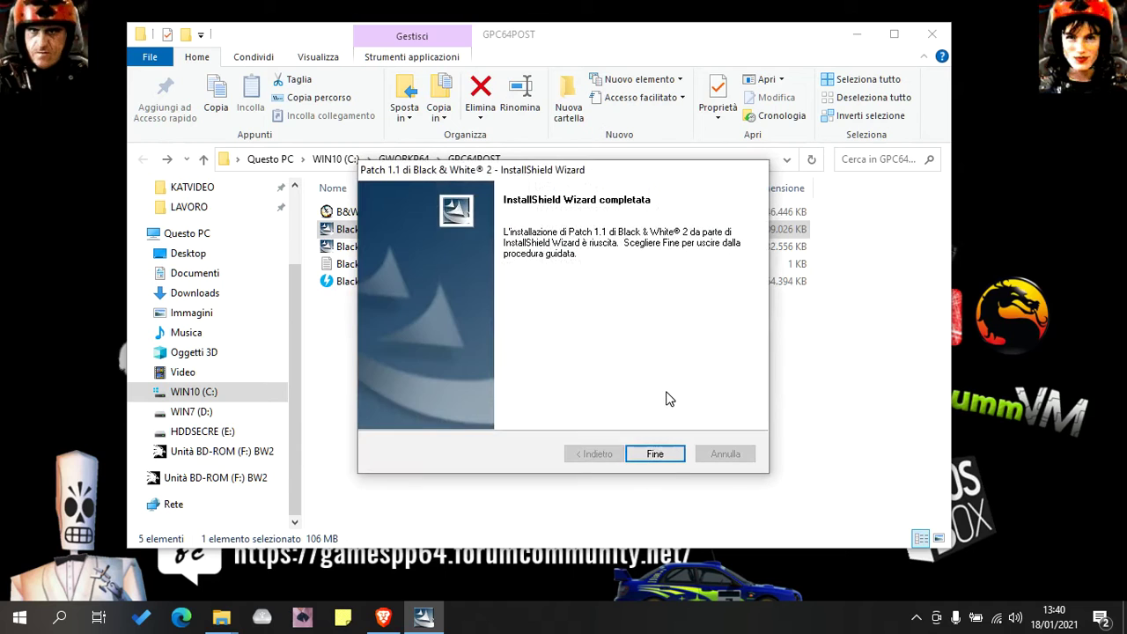
click(667, 458)
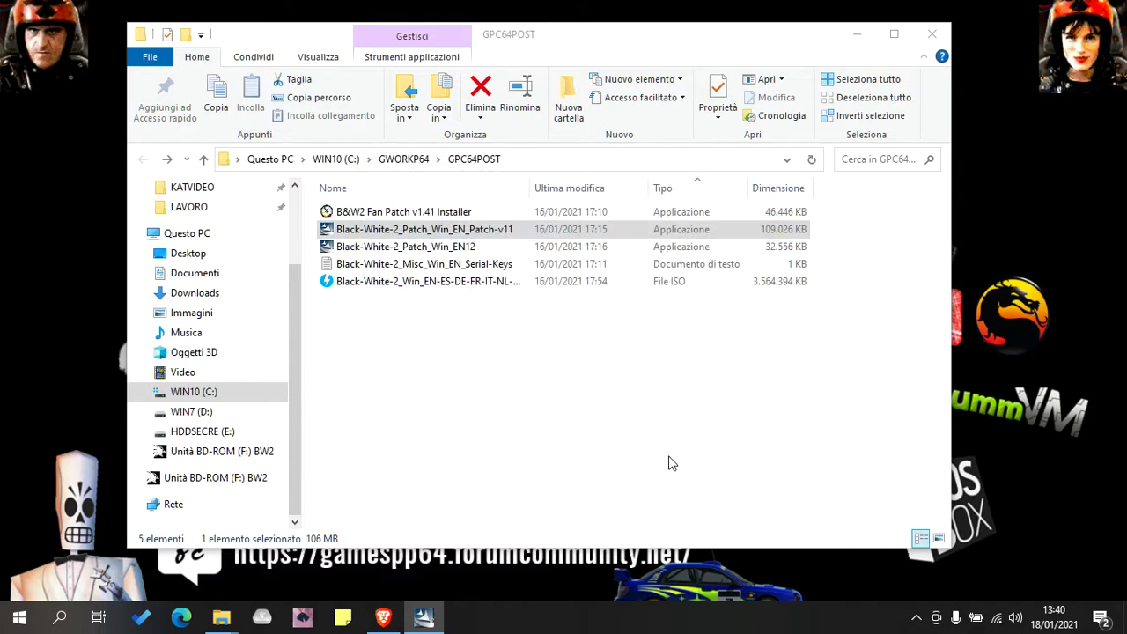
Run Black-White-2_Patch_Win_EN12 and install patch 1.2 with Italiano as the setup language
click(462, 249)
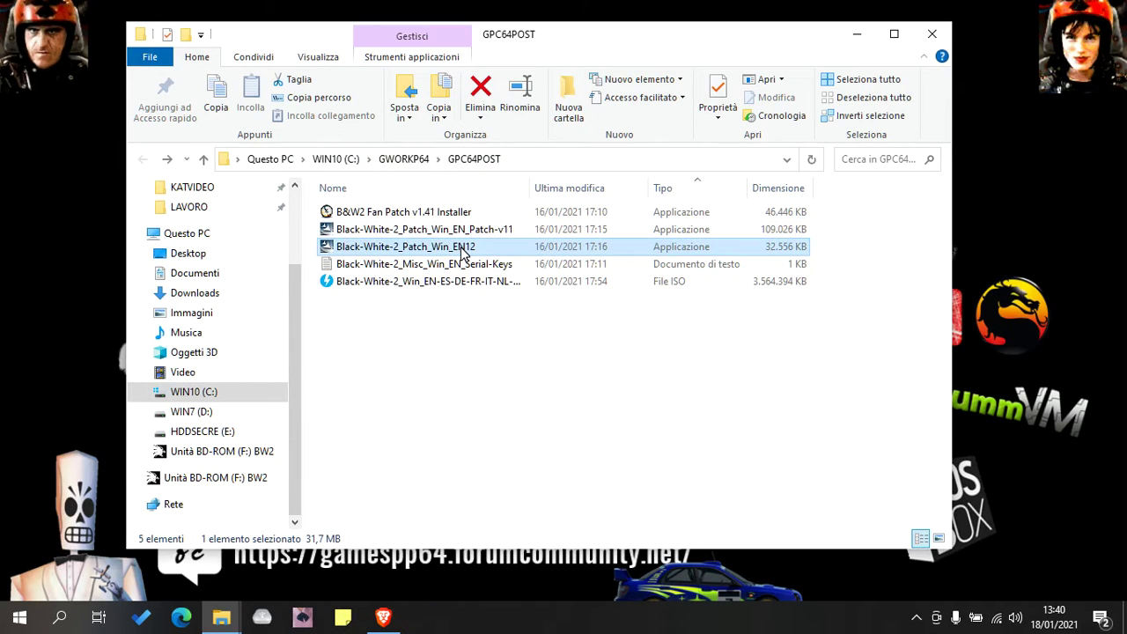
double_click(461, 249)
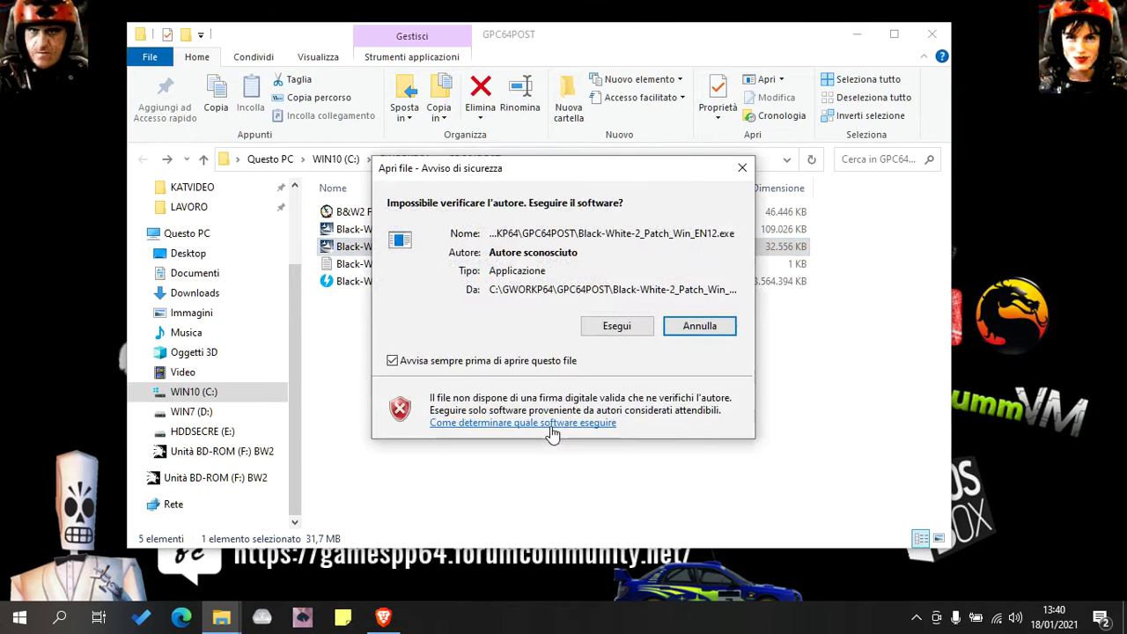
click(617, 326)
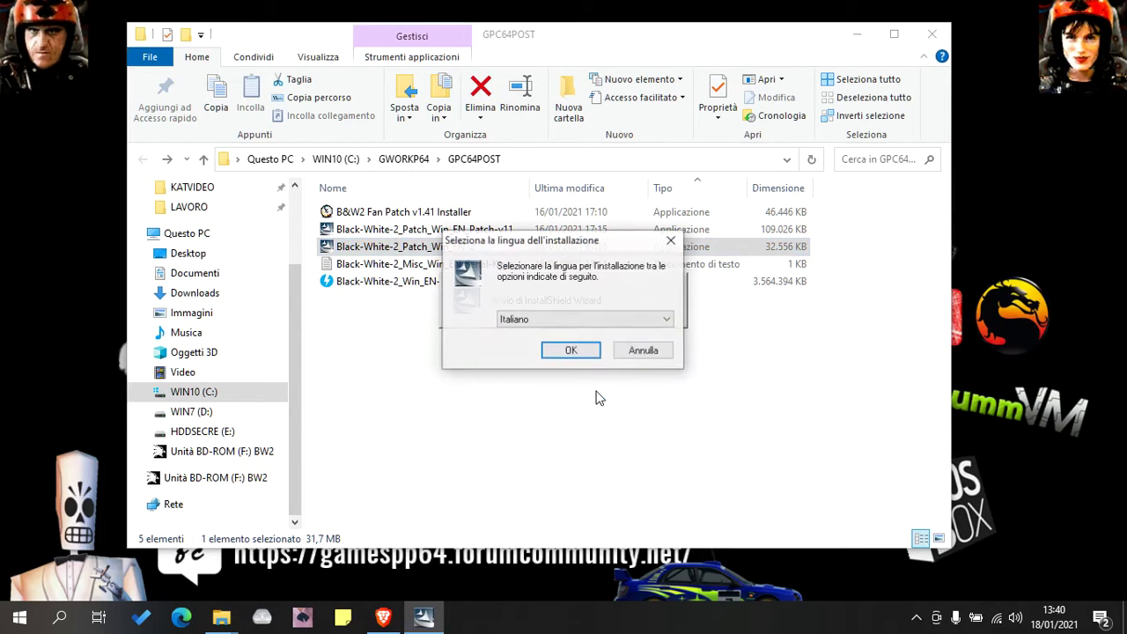
click(571, 351)
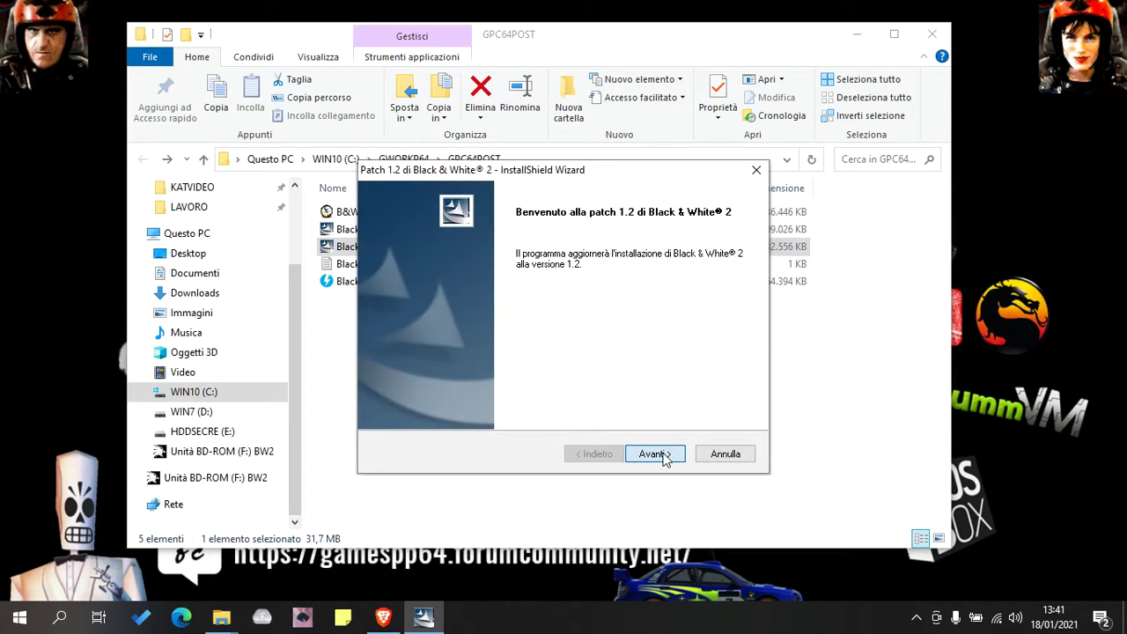
key(Return)
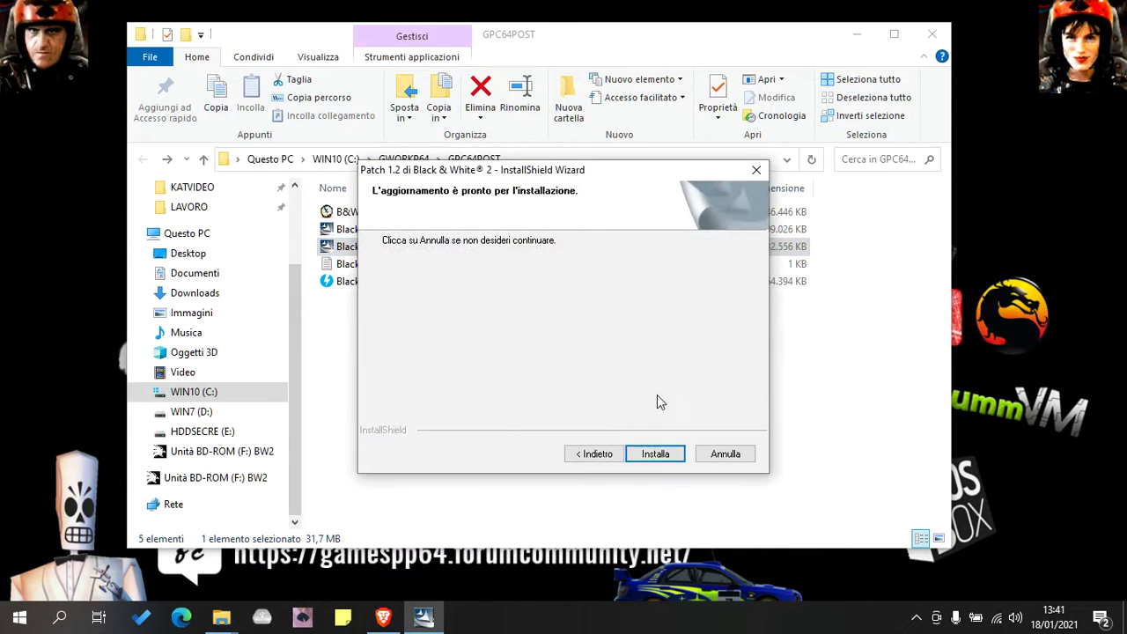
click(657, 454)
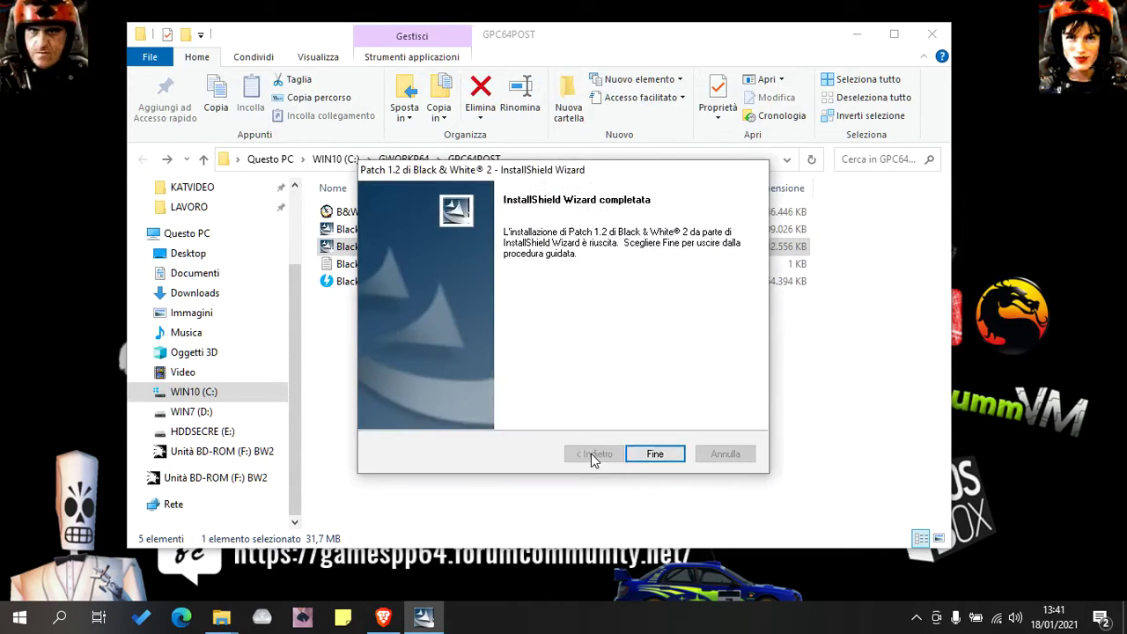
click(644, 454)
Install B&W2 Fan Patch v1.41, accepting the license agreement and opting out of viewing readme_v1_41.txt
click(464, 216)
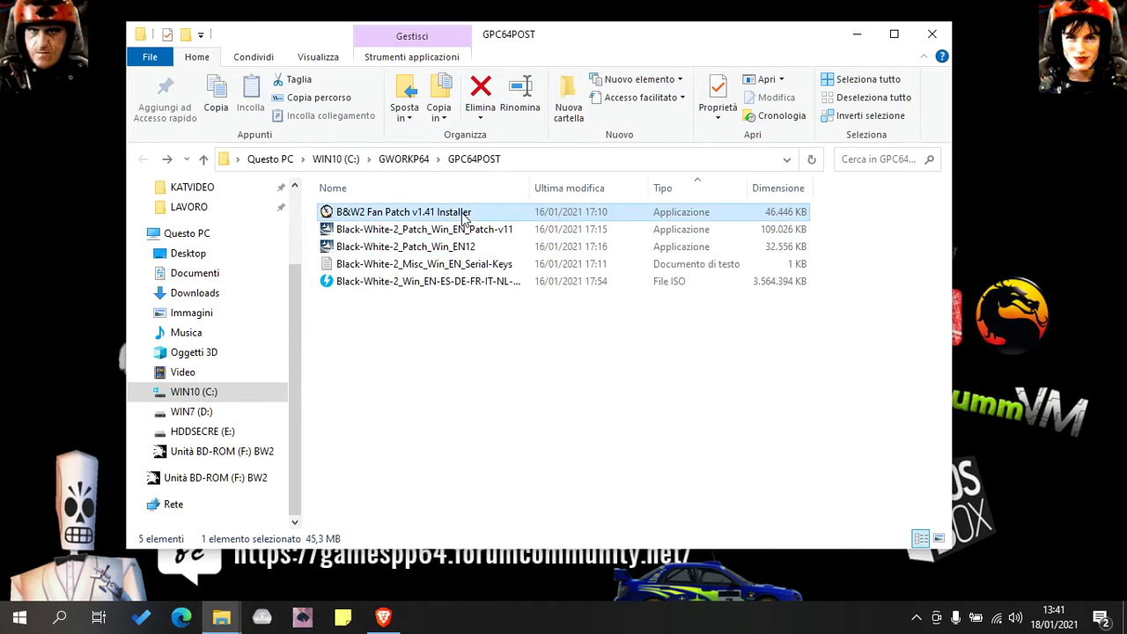
double_click(463, 218)
click(560, 398)
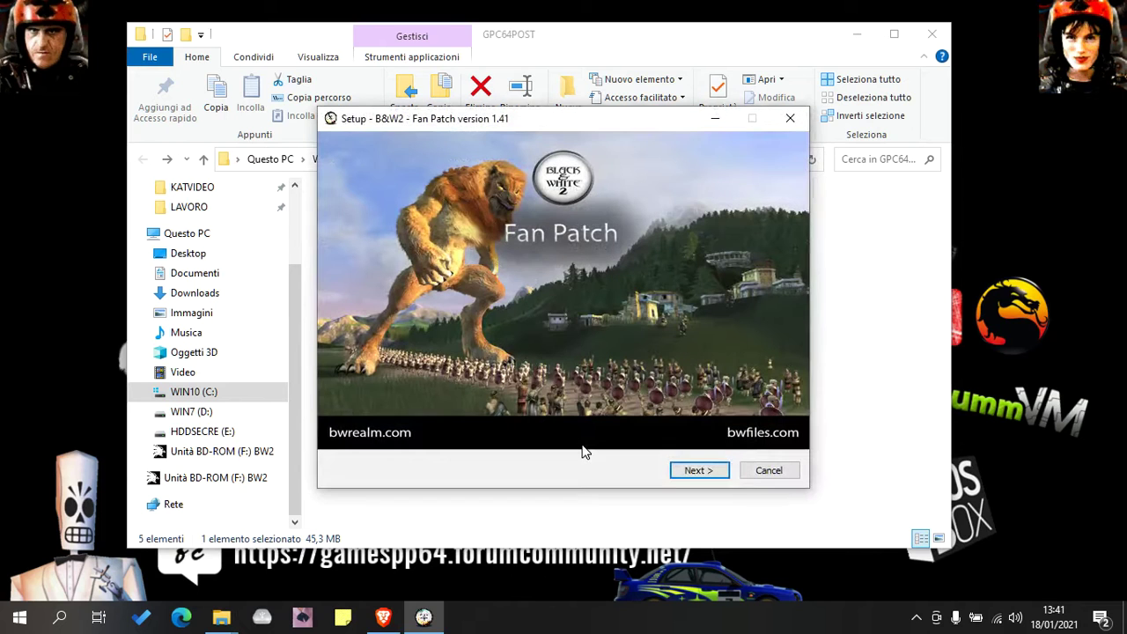
click(691, 470)
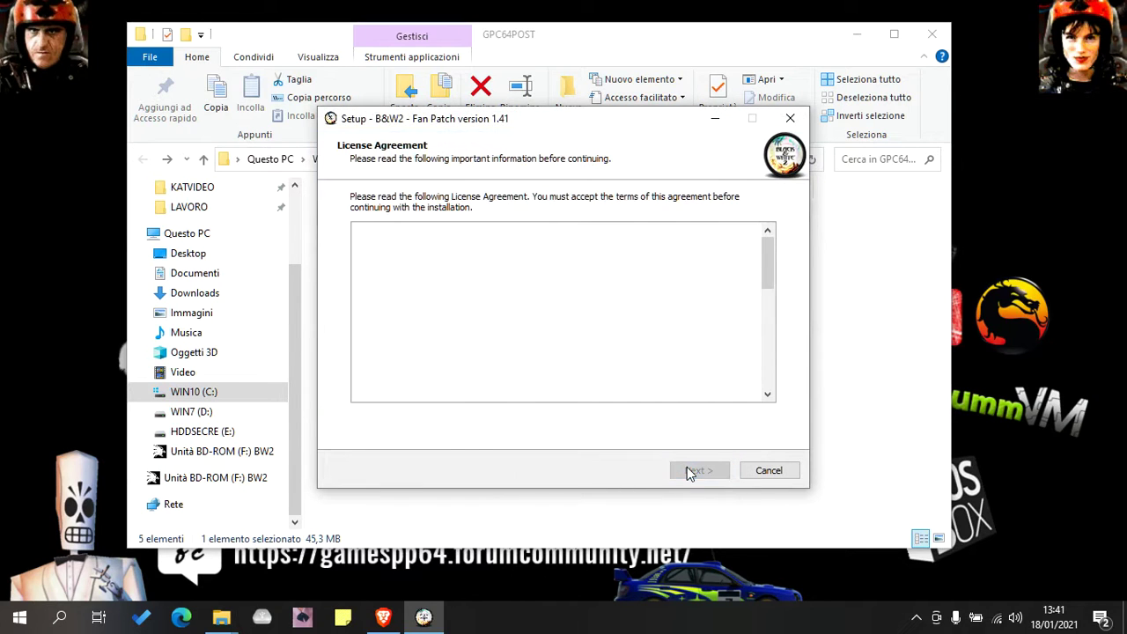
click(455, 419)
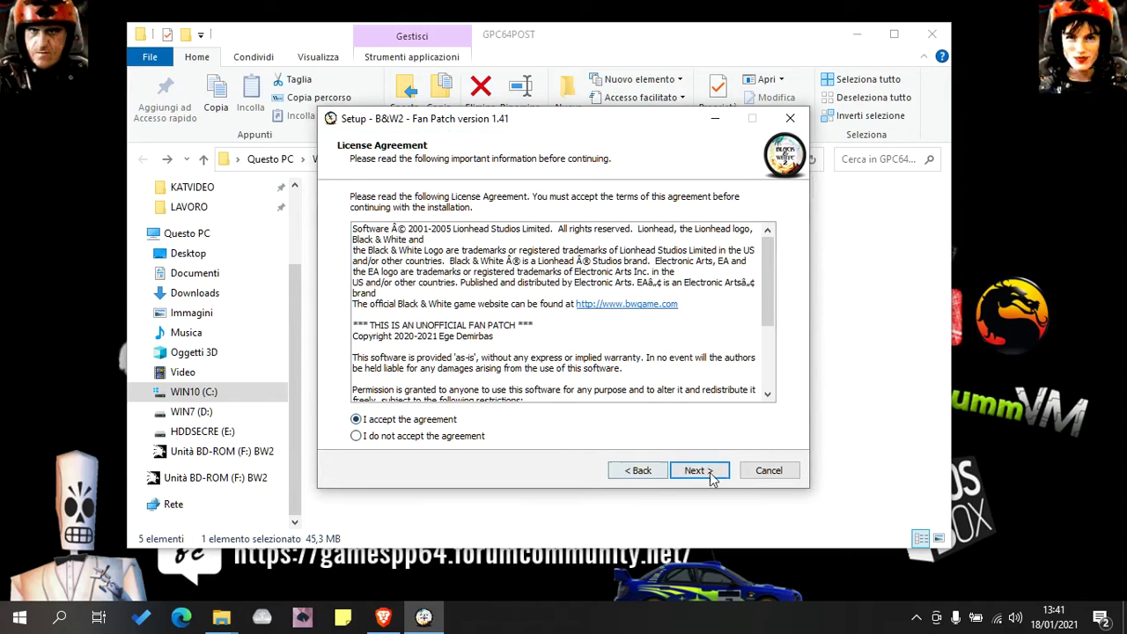
click(710, 471)
click(696, 470)
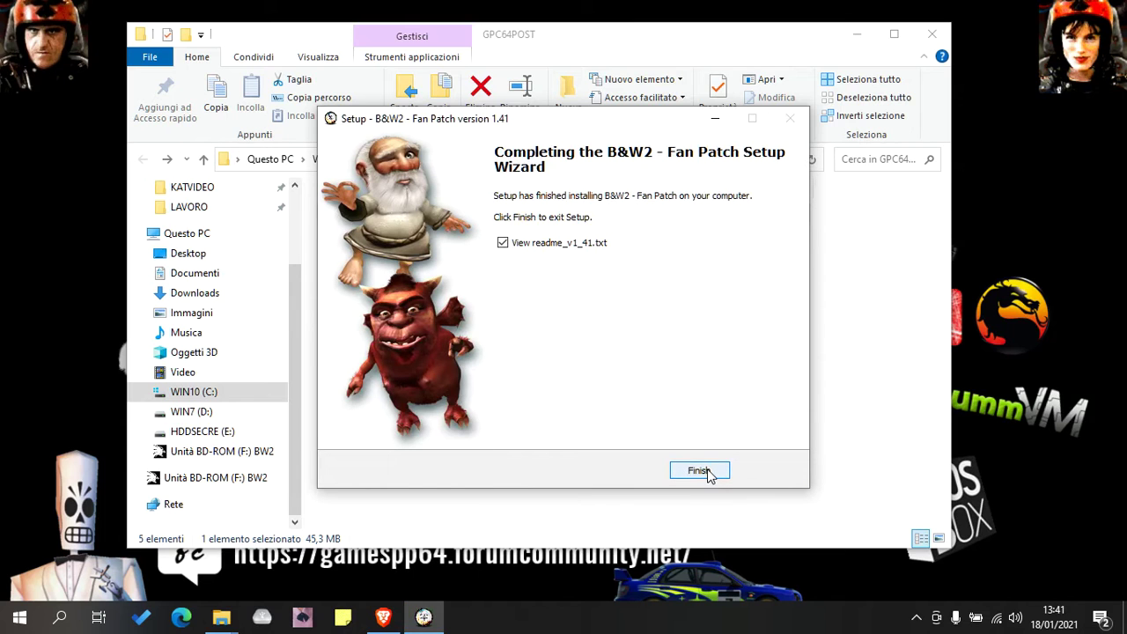
click(586, 245)
click(699, 470)
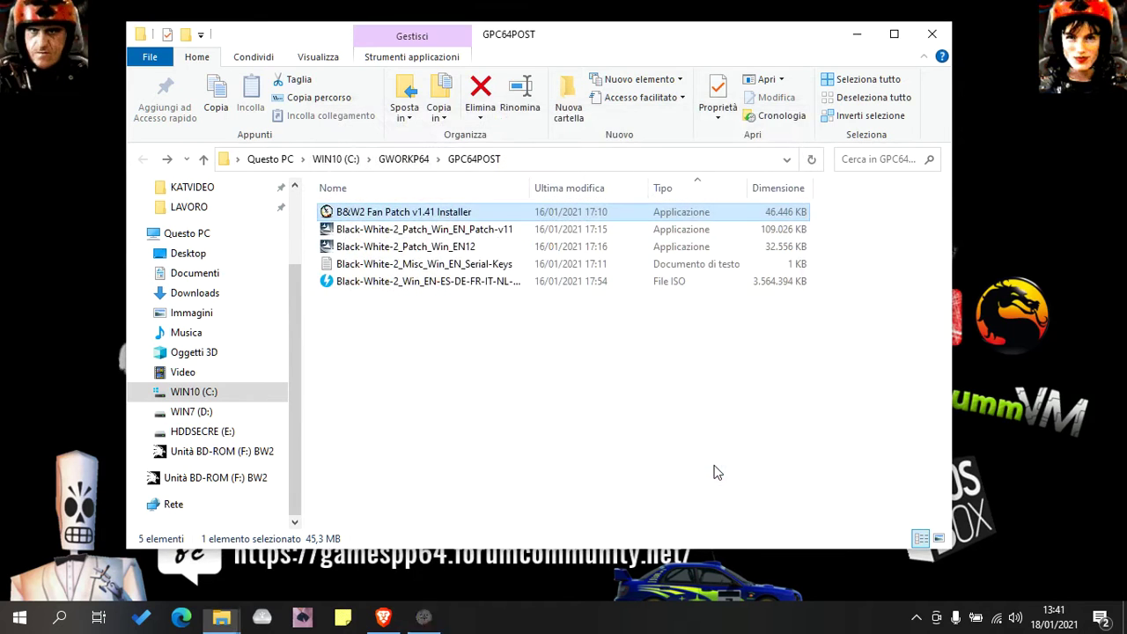
Launch the white application from the GAMES\Black & White 2 folder on drive C
click(210, 398)
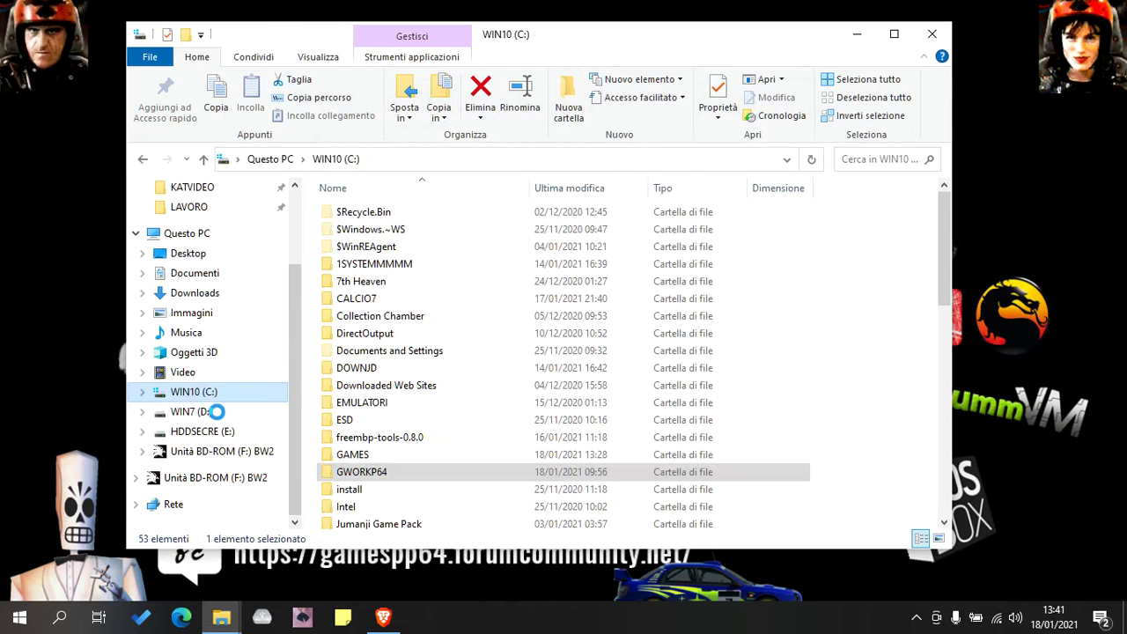
double_click(356, 455)
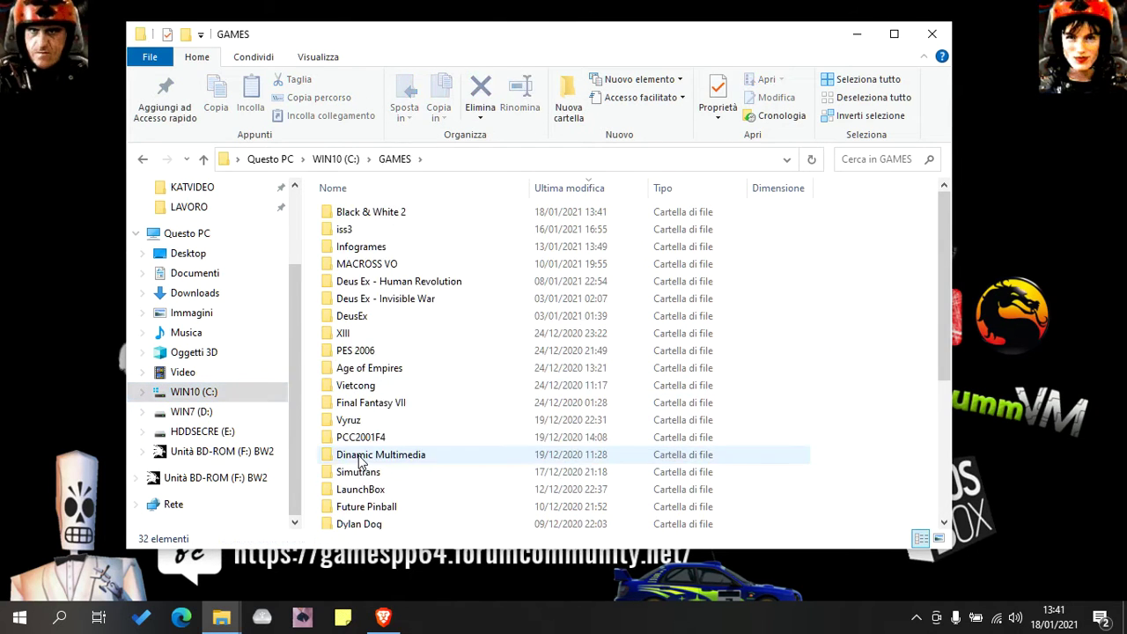
double_click(428, 220)
scroll(461, 355, down, 1)
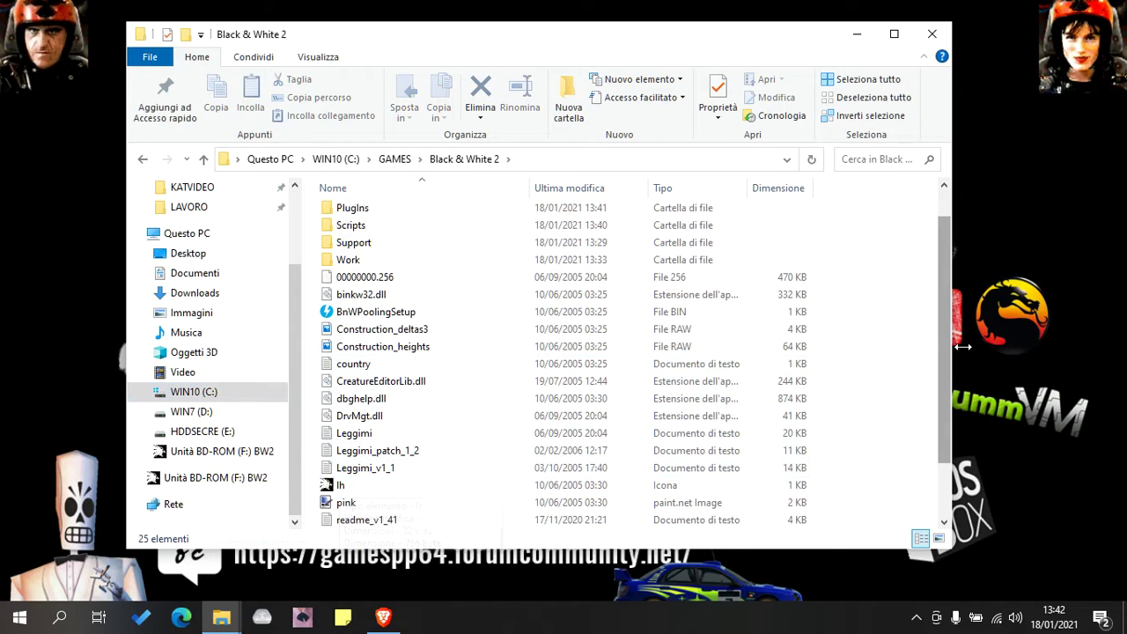
drag(944, 356, 942, 436)
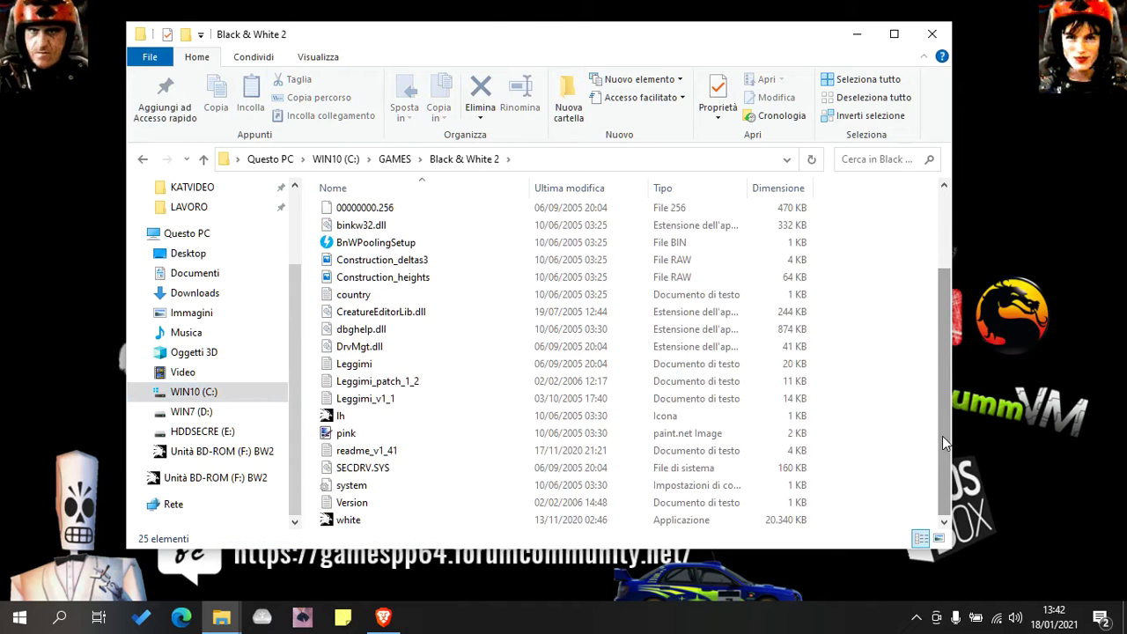
click(349, 521)
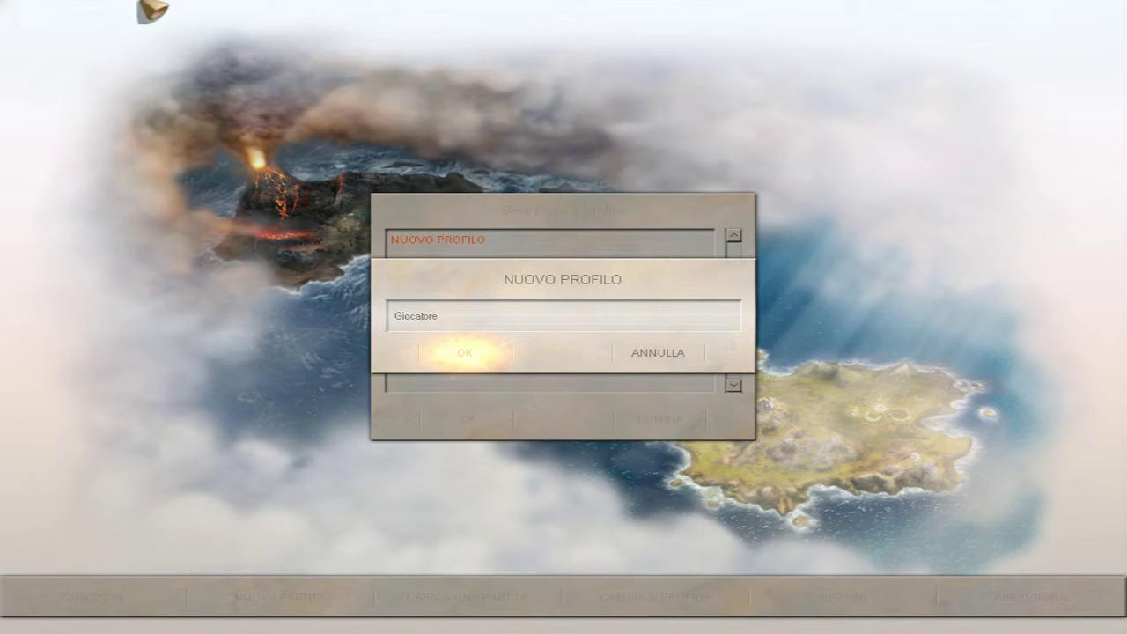
Create a new game profile with the player's nickname and start a new game
click(482, 326)
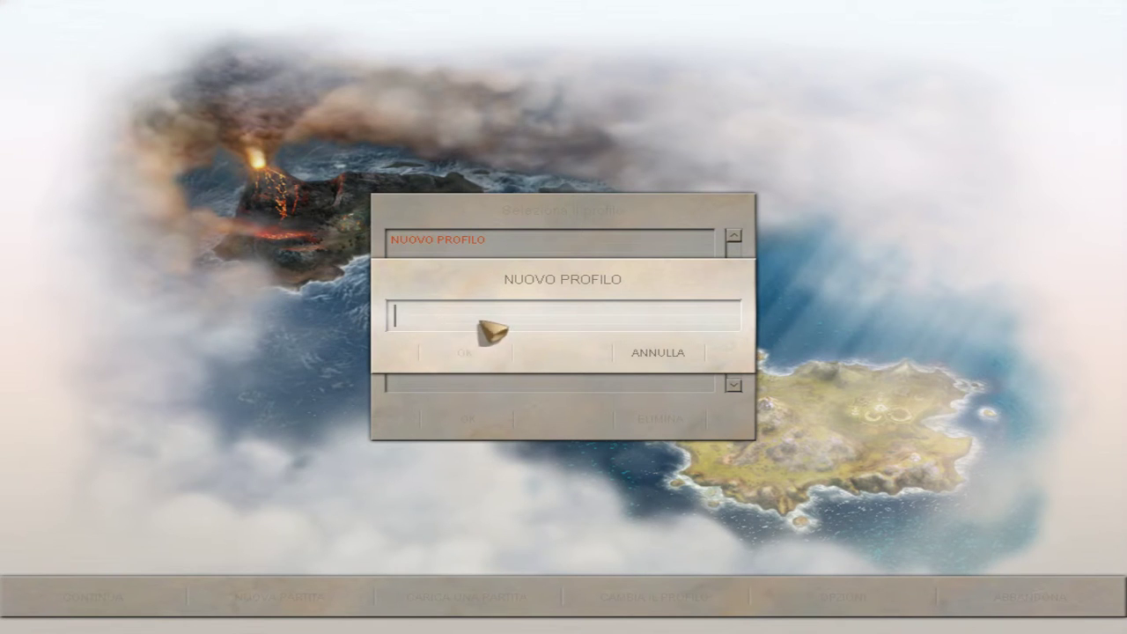
text(kat)
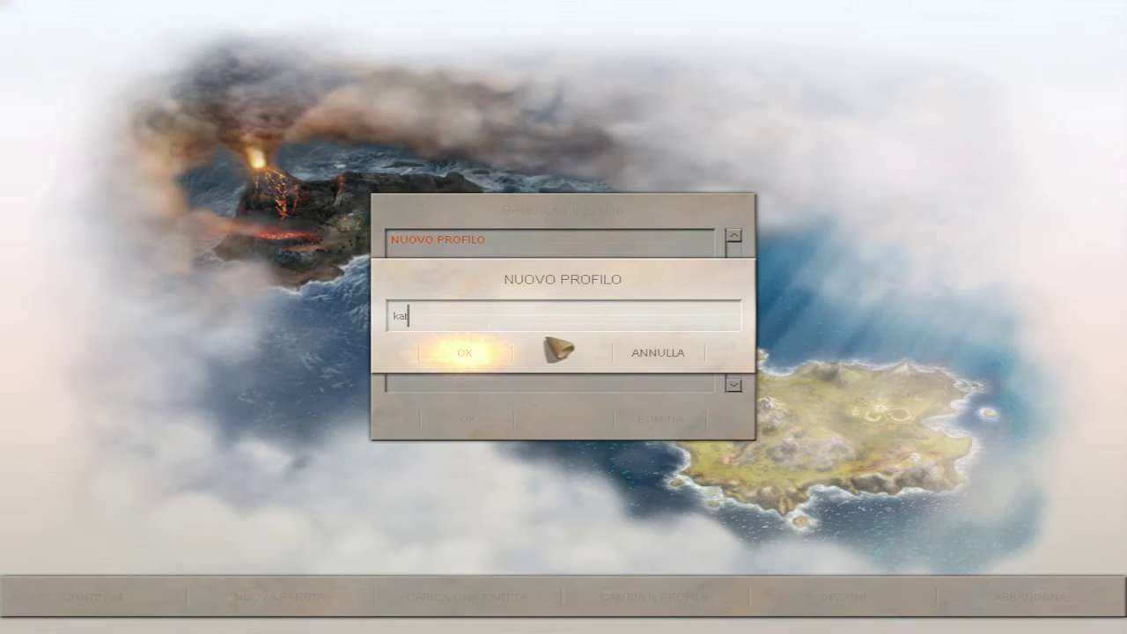
click(465, 357)
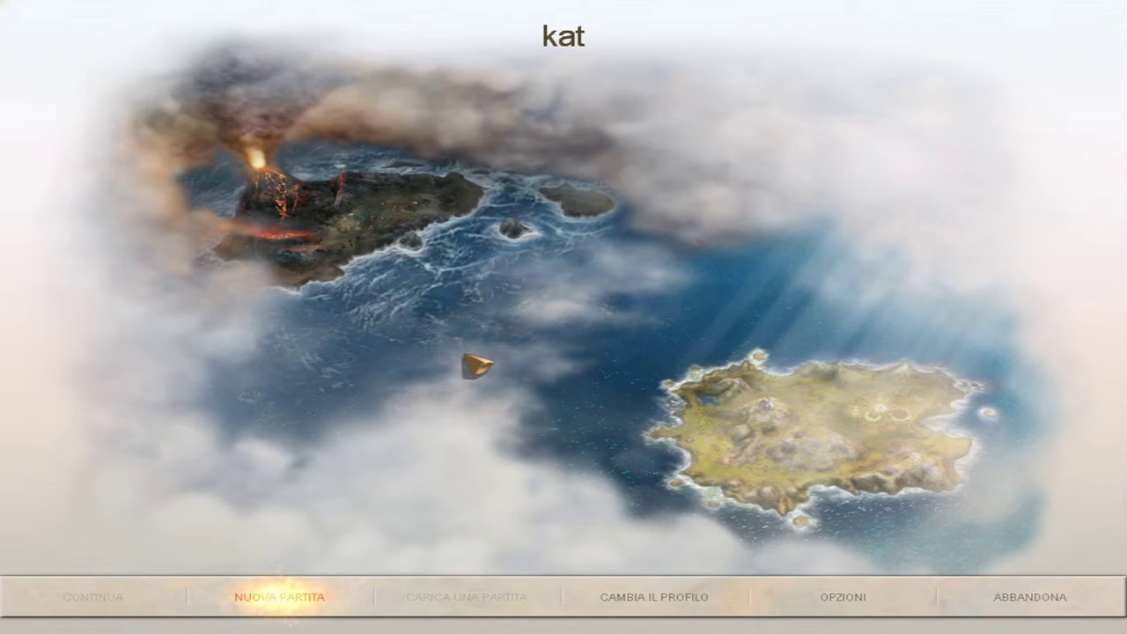
click(283, 601)
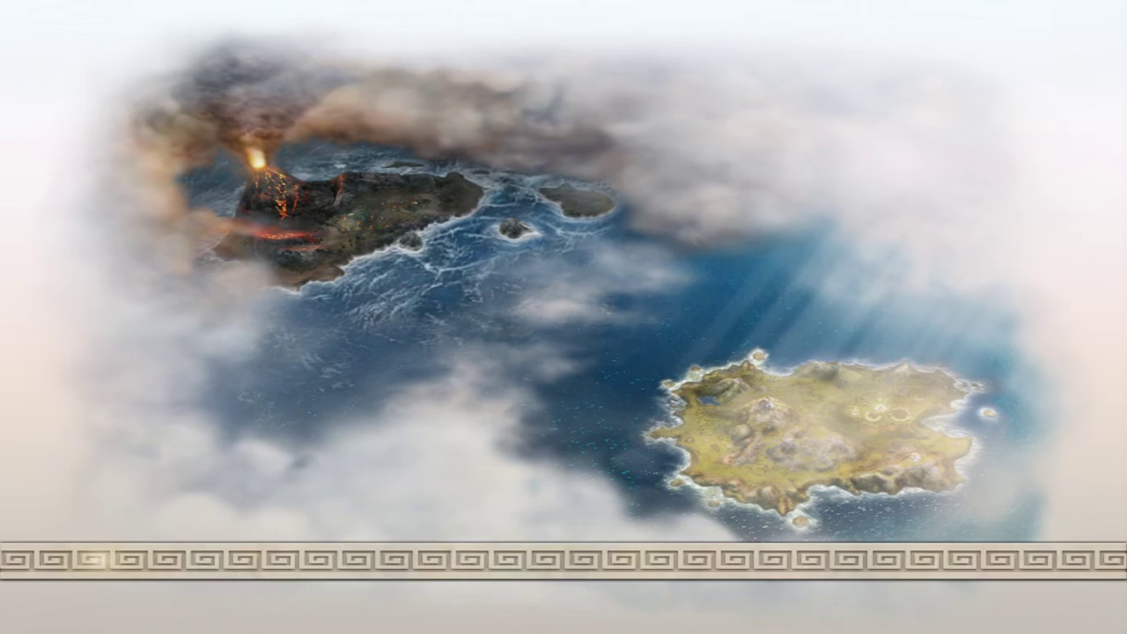